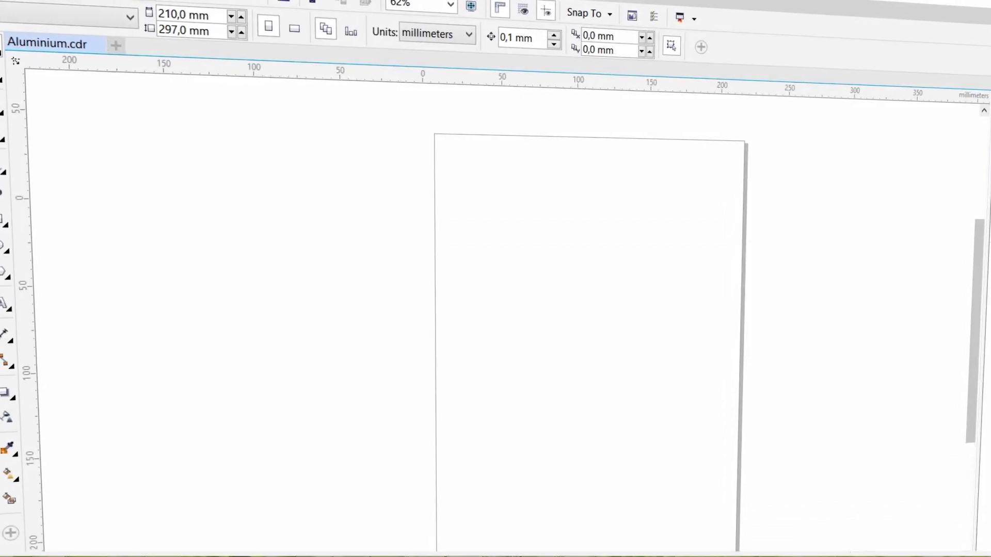
Import the 87 × 56 mm sign.ai nameplate graphic and centre it on the A4 page
key(alt+f)
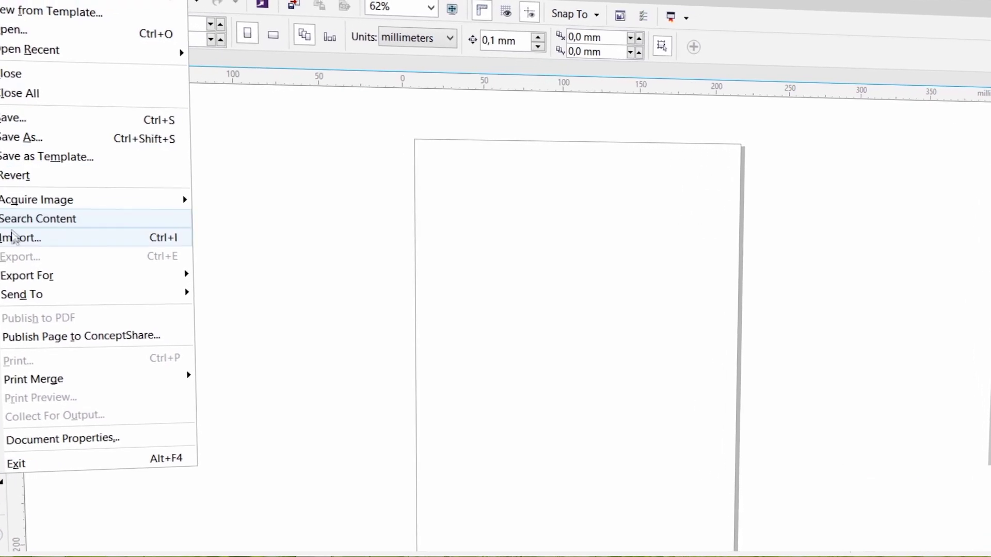
click(20, 238)
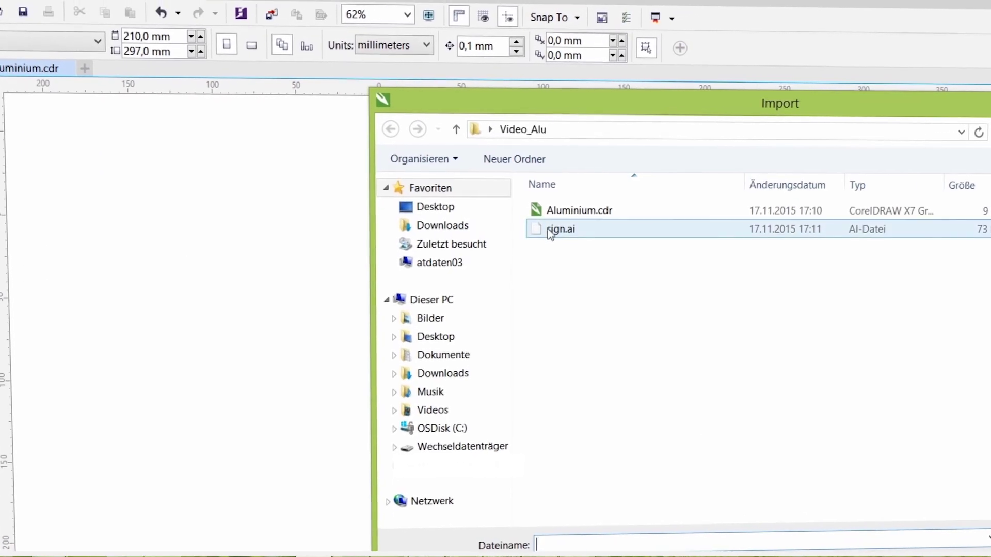
double_click(548, 228)
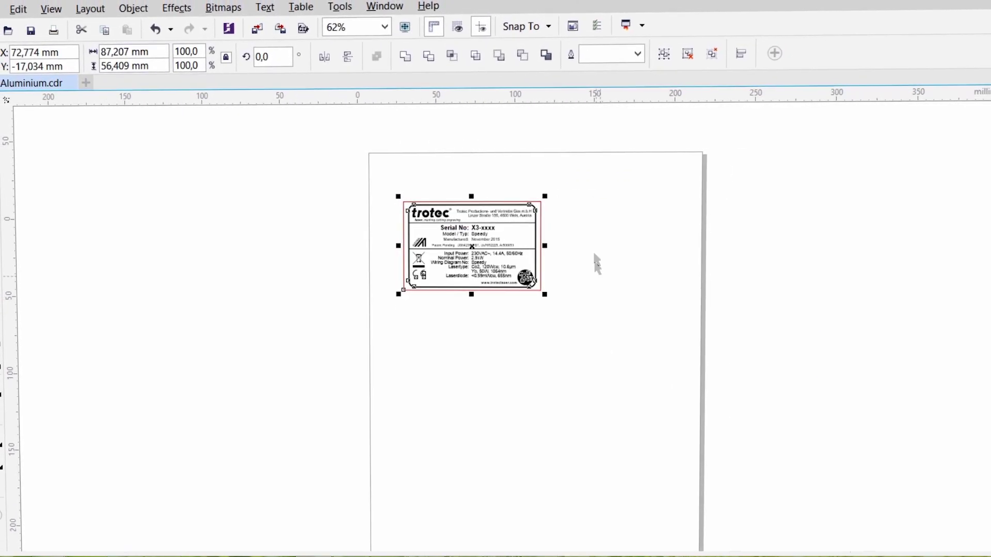
drag(595, 163, 368, 314)
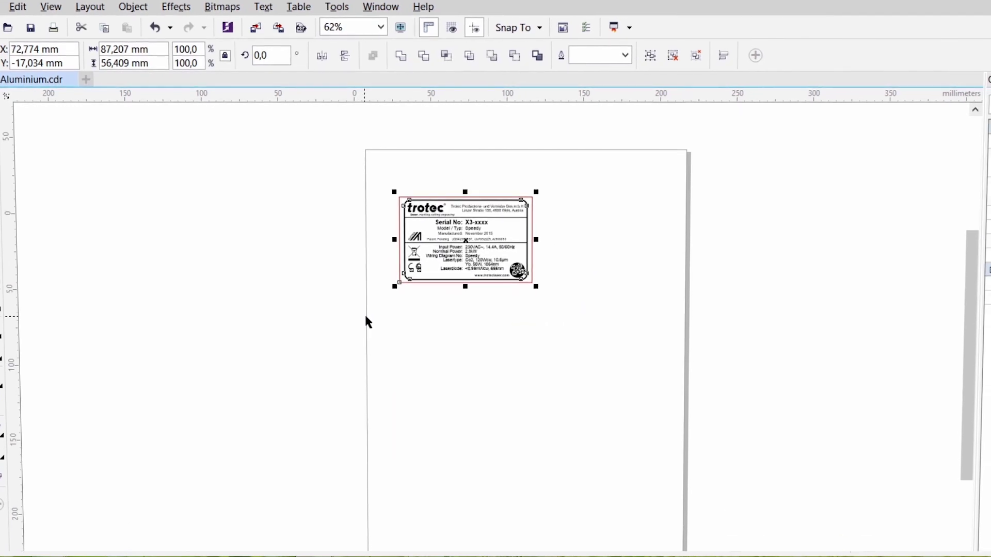
key(p)
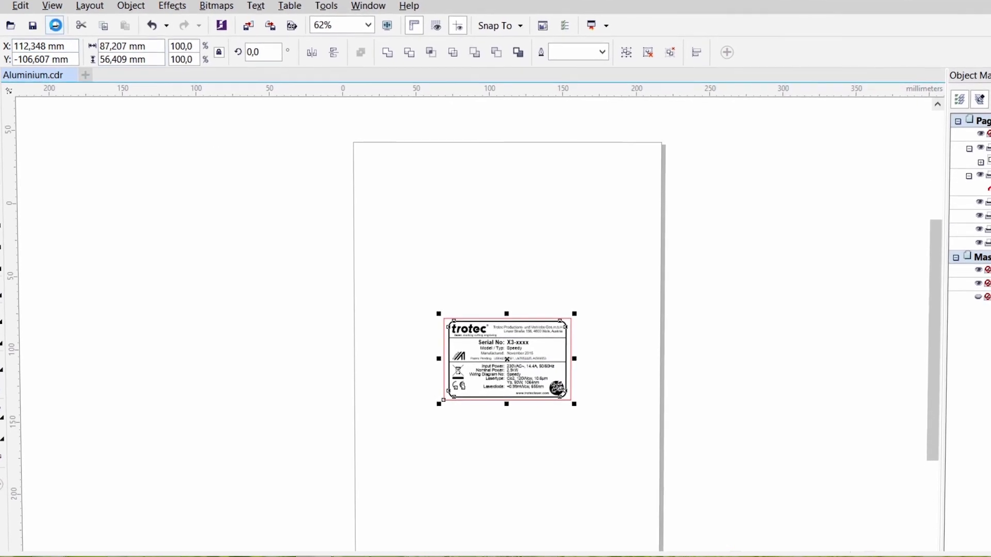
Set the Trotec Engraver job to 100 × 60 mm, anodized aluminium, 1000 dpi, standard mode
click(54, 23)
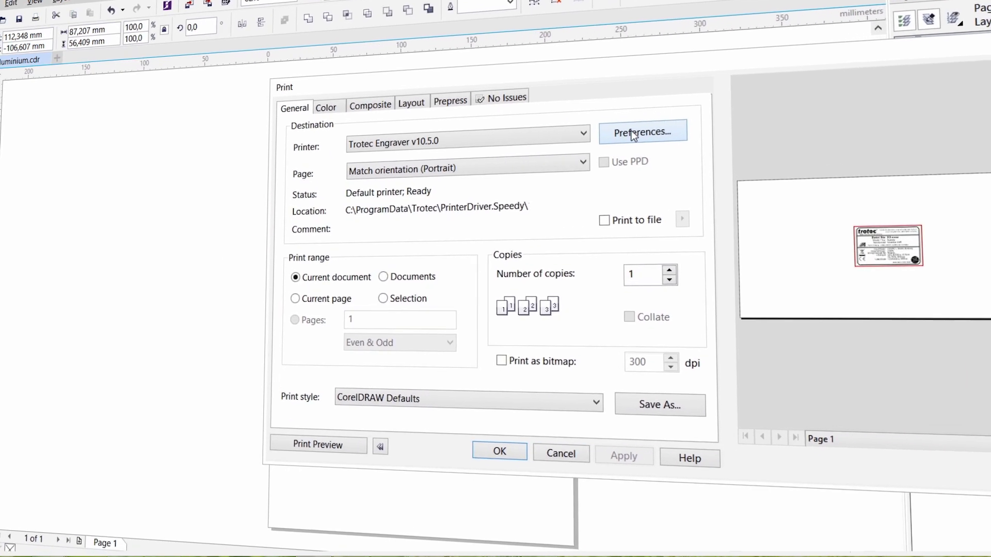
click(628, 132)
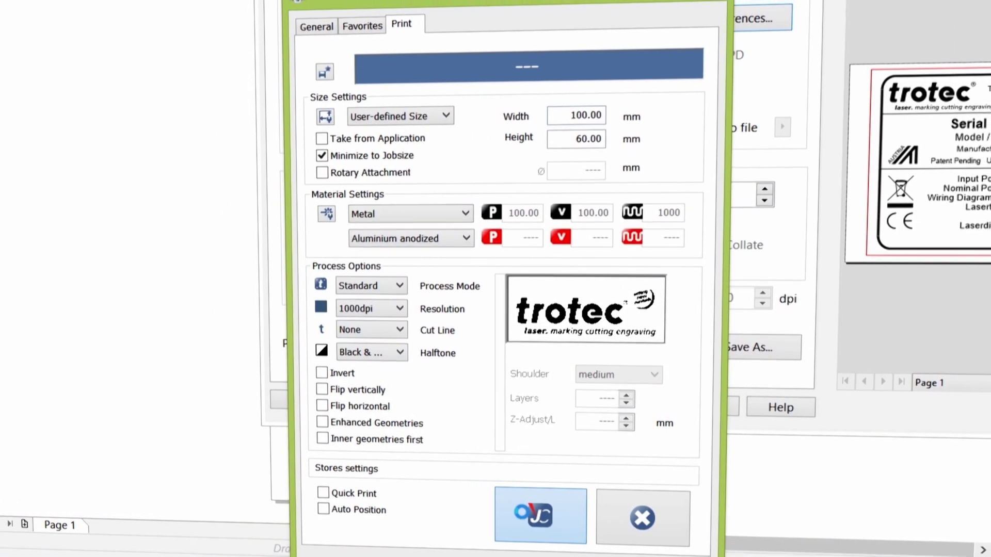
Send the serial-plate label to the engraver as job 'Aluminium', number 21
click(508, 513)
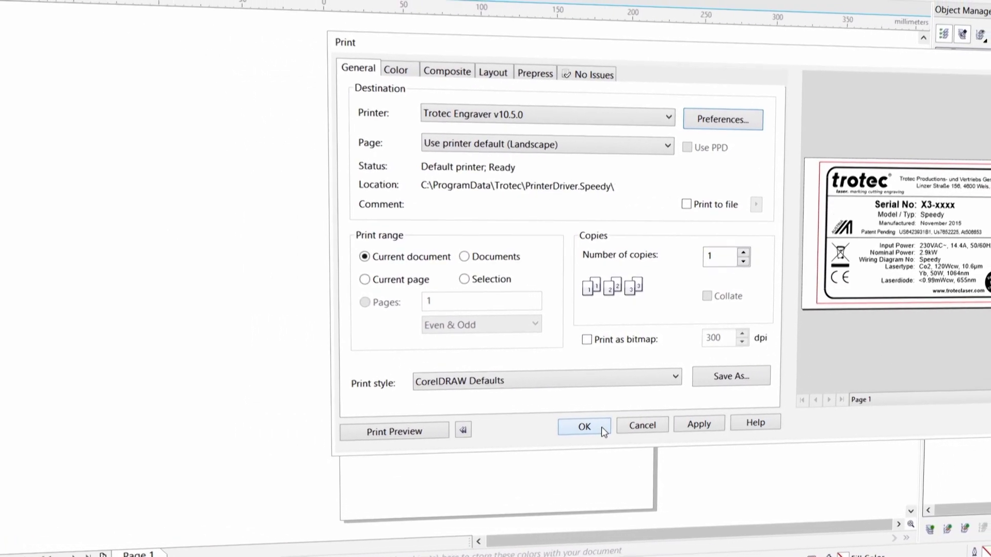
click(604, 430)
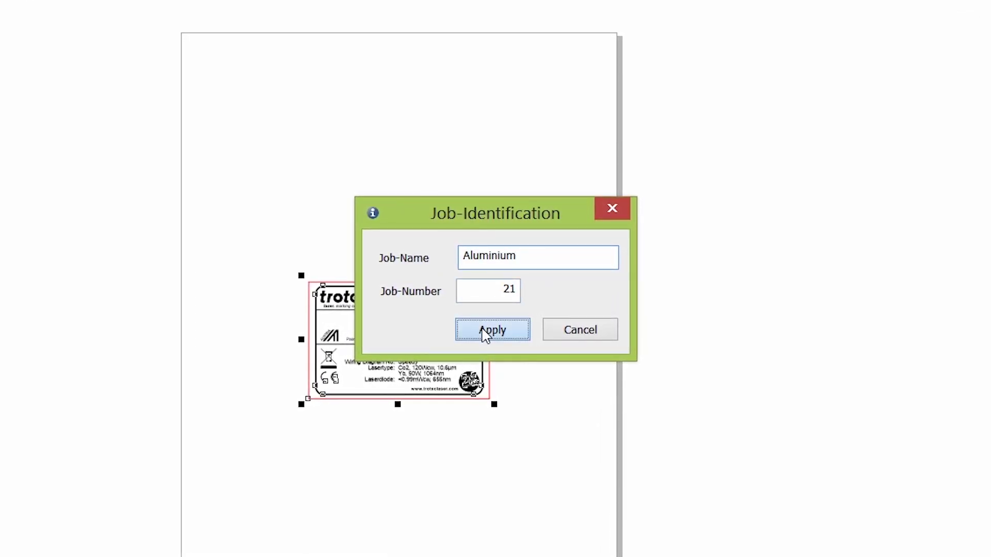
click(482, 329)
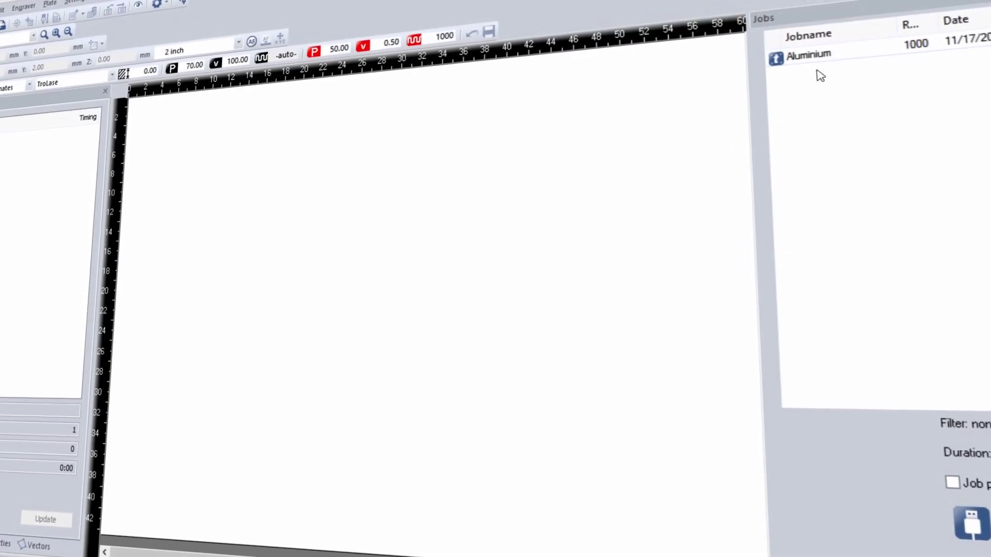
Place the Aluminium job at the plate's top-left corner and make its first duplicate
drag(832, 66, 271, 151)
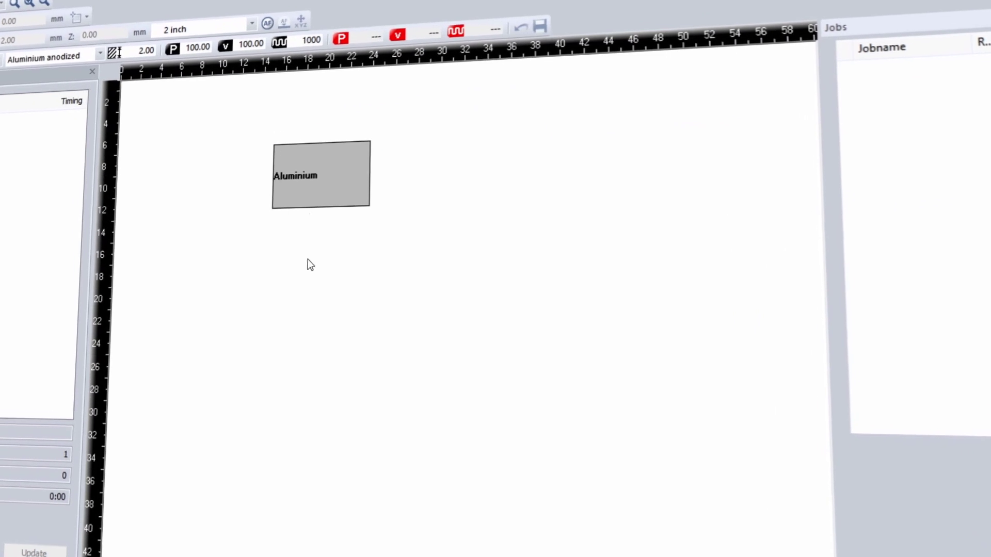
drag(333, 203, 146, 97)
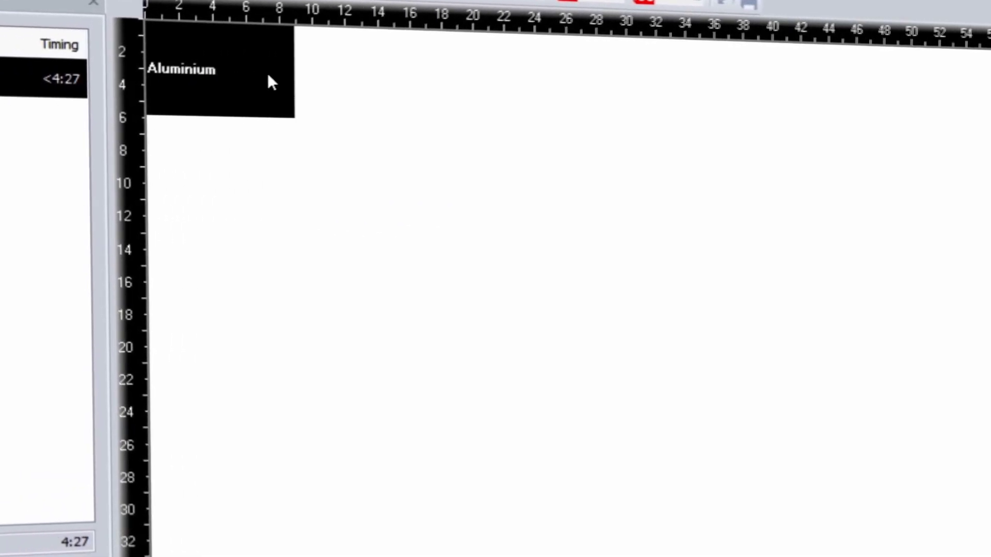
right_click(286, 77)
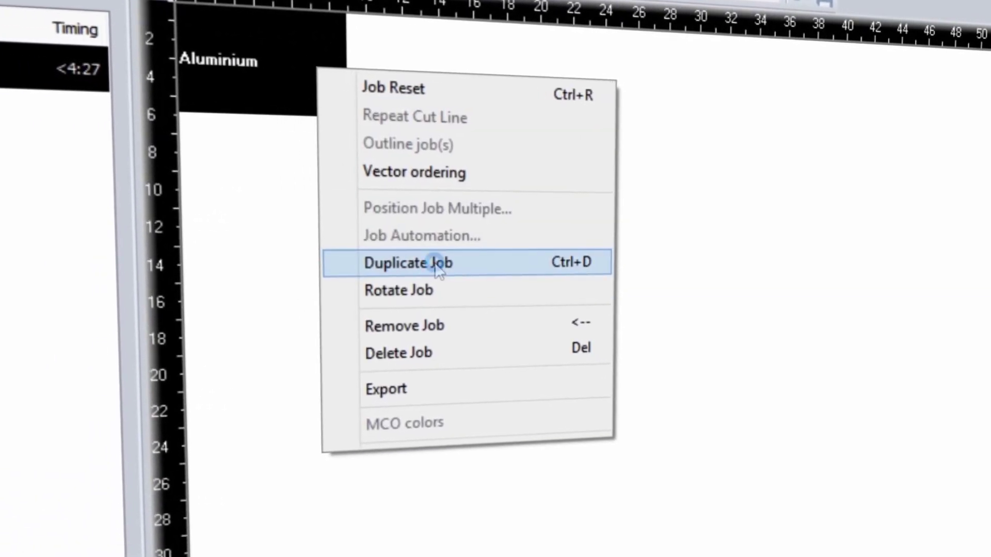
click(423, 254)
Add more copies, placing Aluminium_4 below Aluminium and Aluminium_4_1 beside it in a second row
key(ctrl+d)
key(ctrl+d)
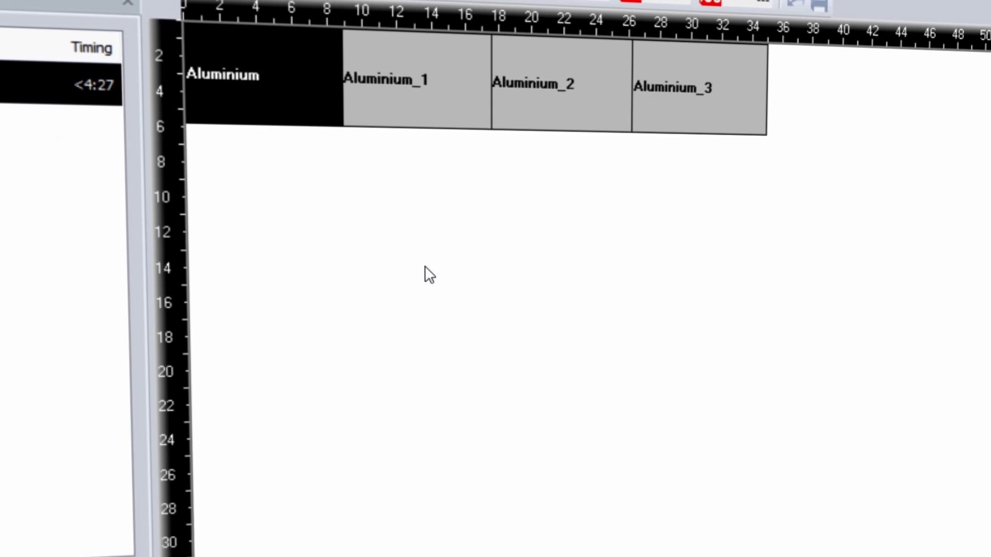
key(ctrl+d)
mouse_move(801, 120)
mouse_down()
mouse_move(211, 186)
mouse_move(238, 175)
mouse_up()
key(ctrl+d)
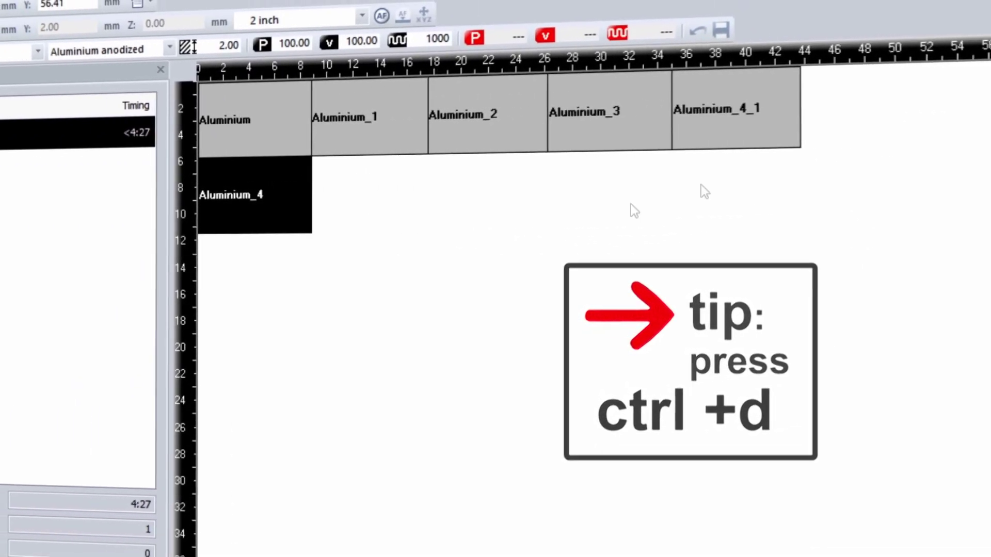
drag(678, 186, 321, 205)
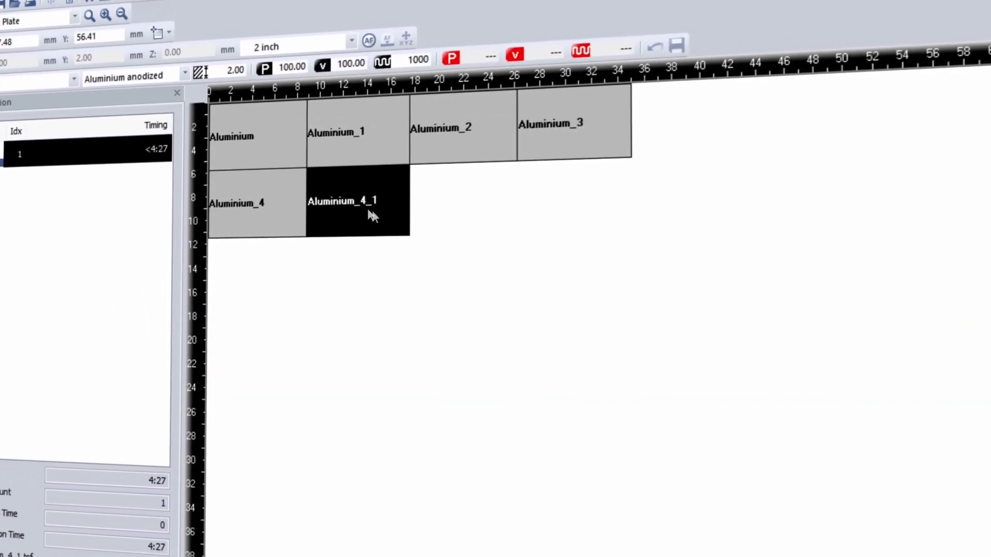